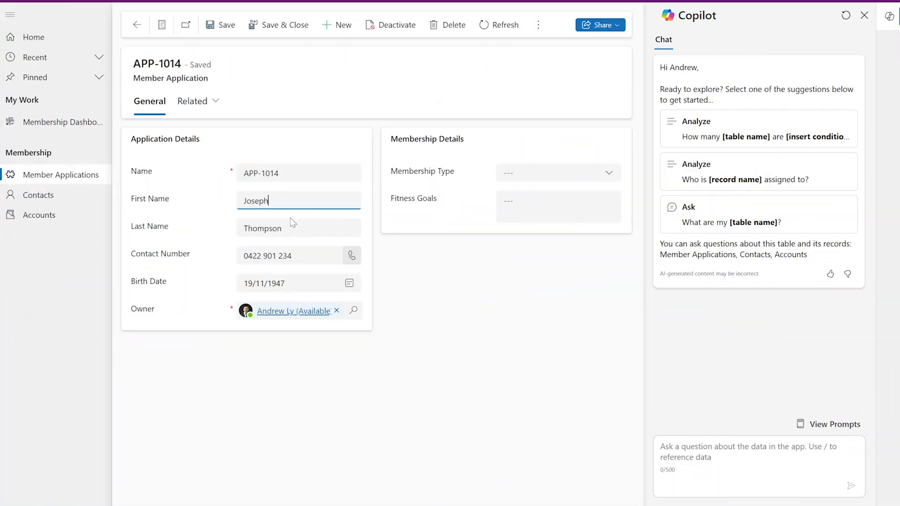
Step: Check APP-1014's contact number field, then bring up Copilot's suggested prompts
click(287, 228)
click(296, 255)
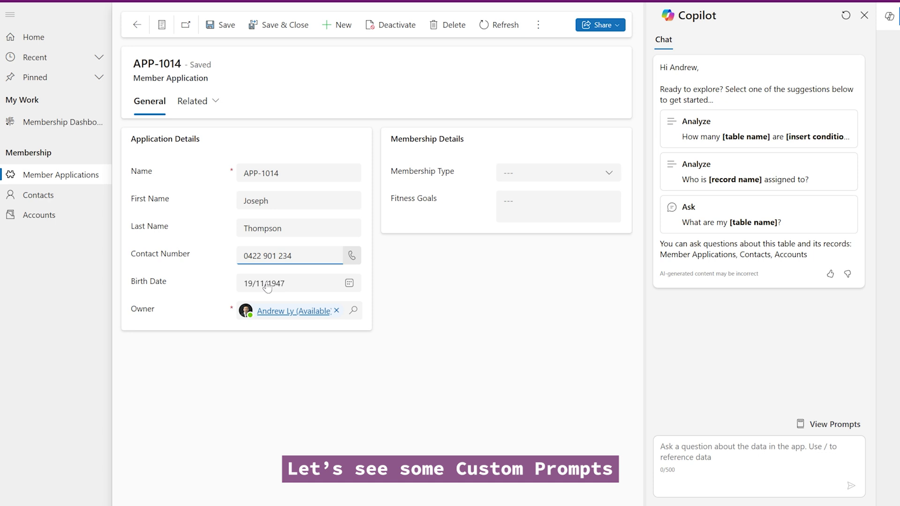
click(566, 350)
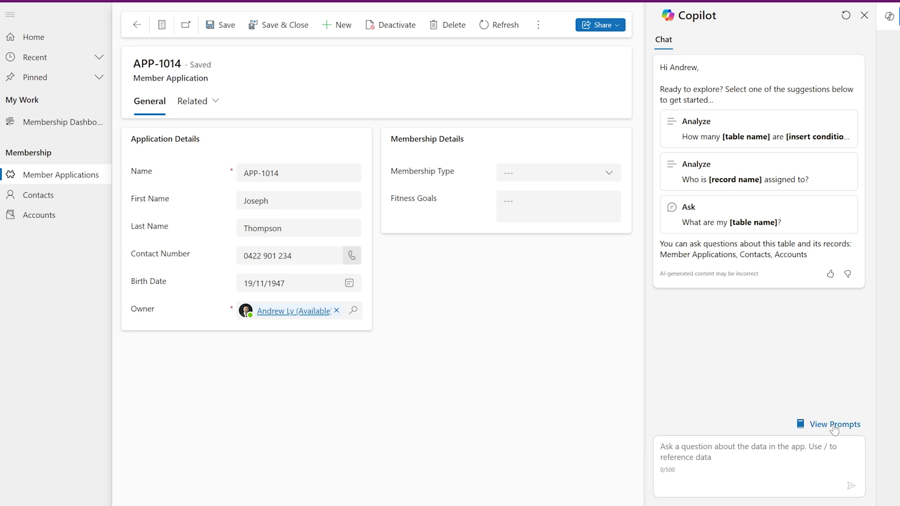
click(834, 424)
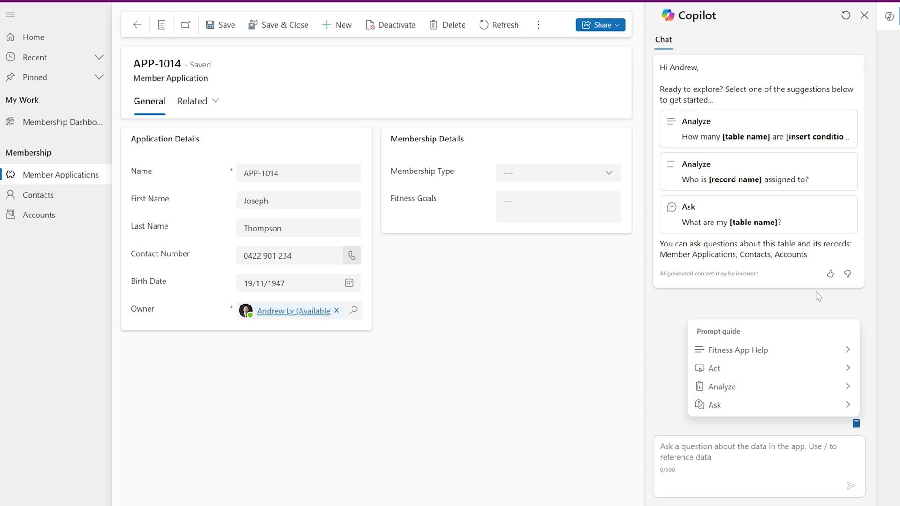
mouse_move(738, 349)
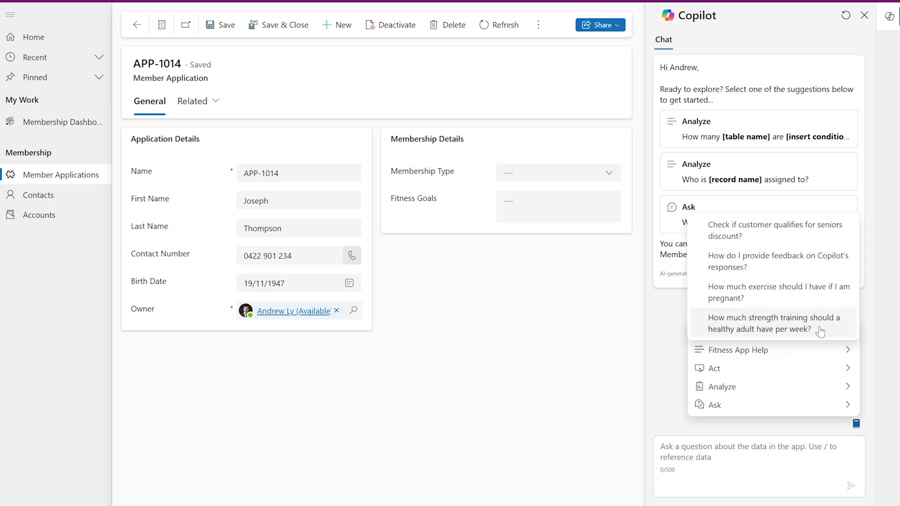
Step: Ask Copilot the weekly strength-training prompt and open its cited exercise guidelines source
click(819, 330)
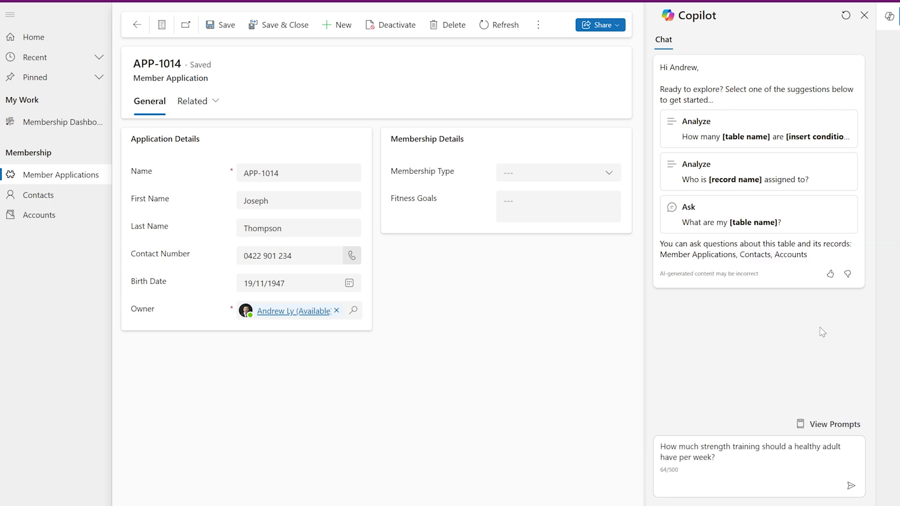
click(849, 487)
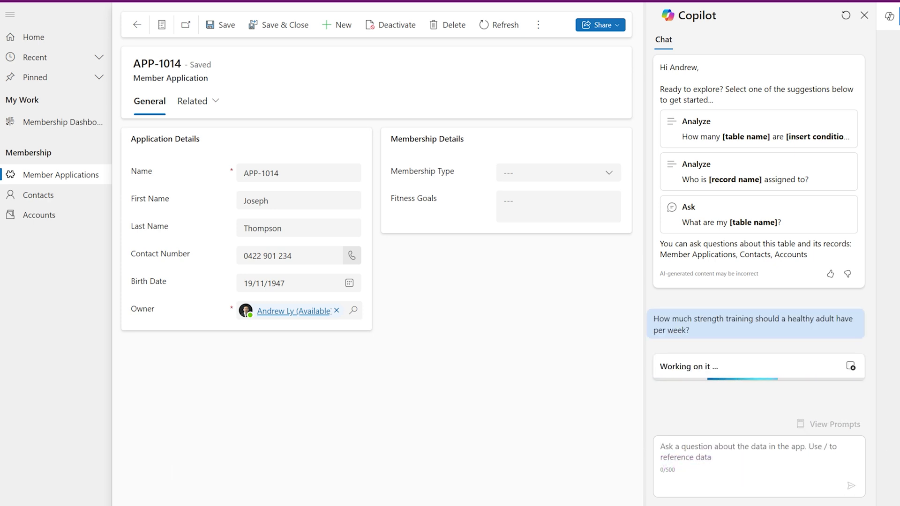
click(766, 345)
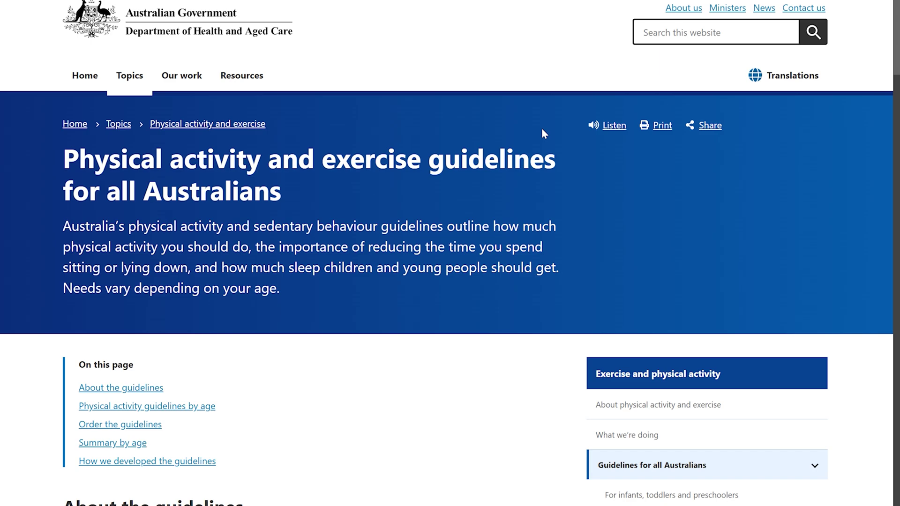
scroll(350, 243, down, 3)
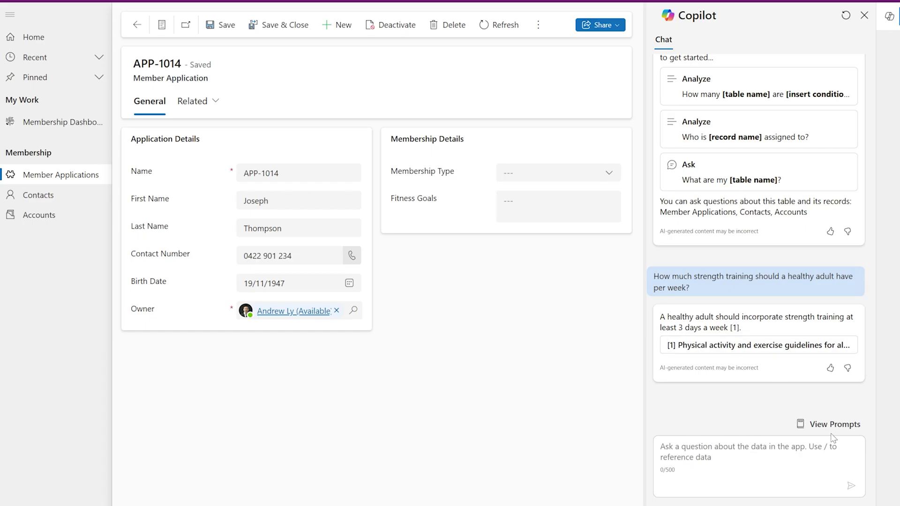
click(834, 425)
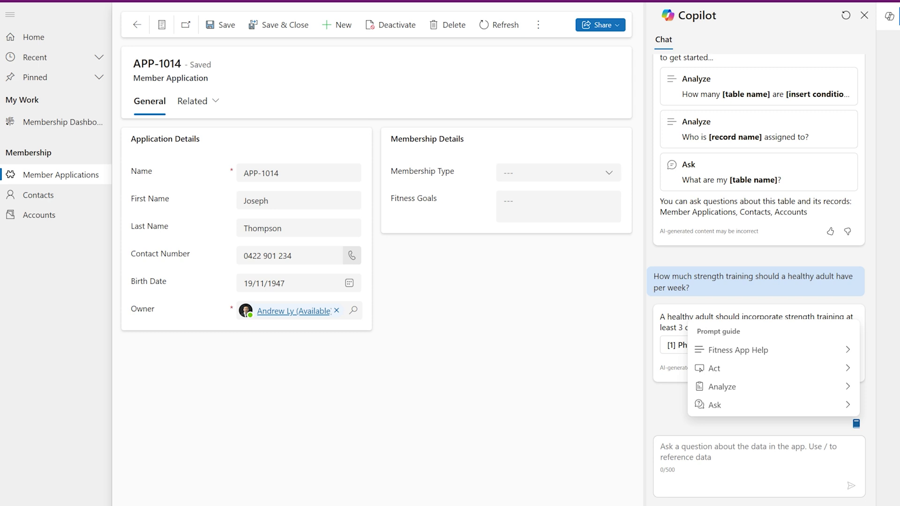
mouse_move(737, 350)
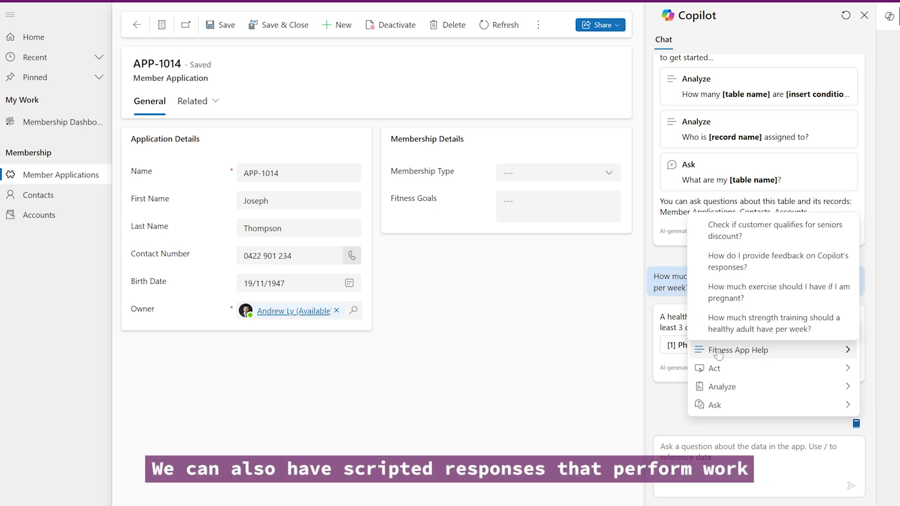
Step: Ask 'Check if customer qualifies for seniors discount?' and highlight Copilot's answer
click(759, 230)
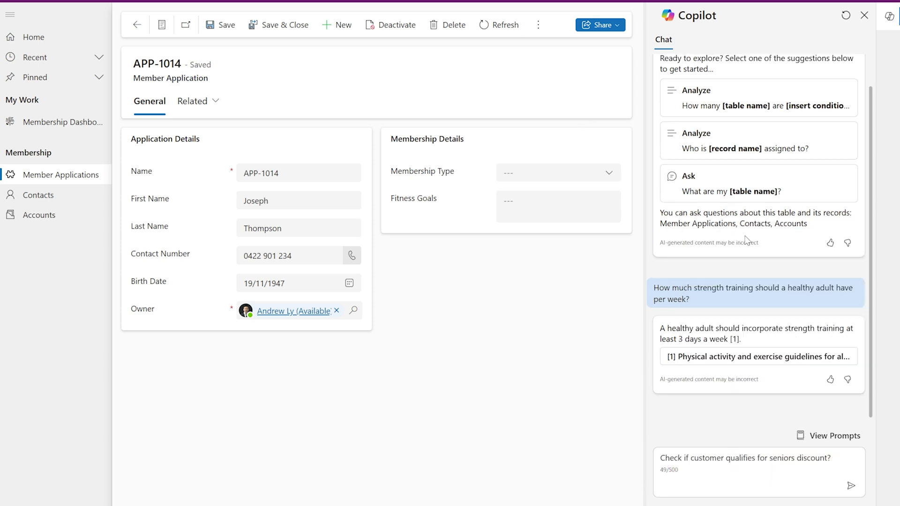
click(851, 485)
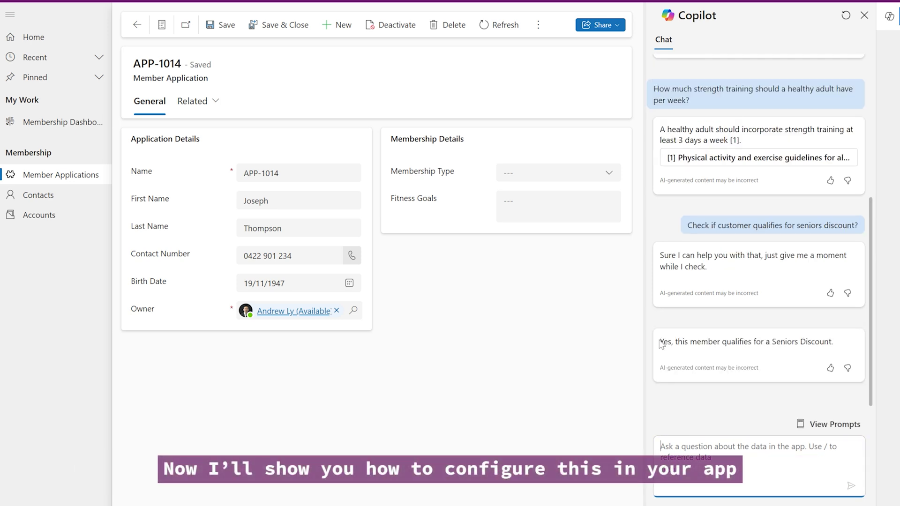
drag(660, 342, 833, 342)
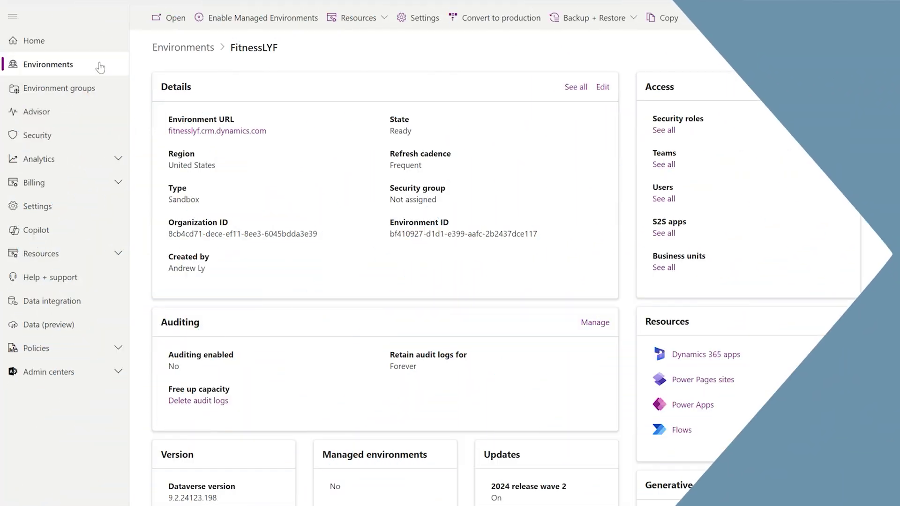
Step: Turn On AI chat data analysis in FitnessLYF's Product > Features settings
click(425, 18)
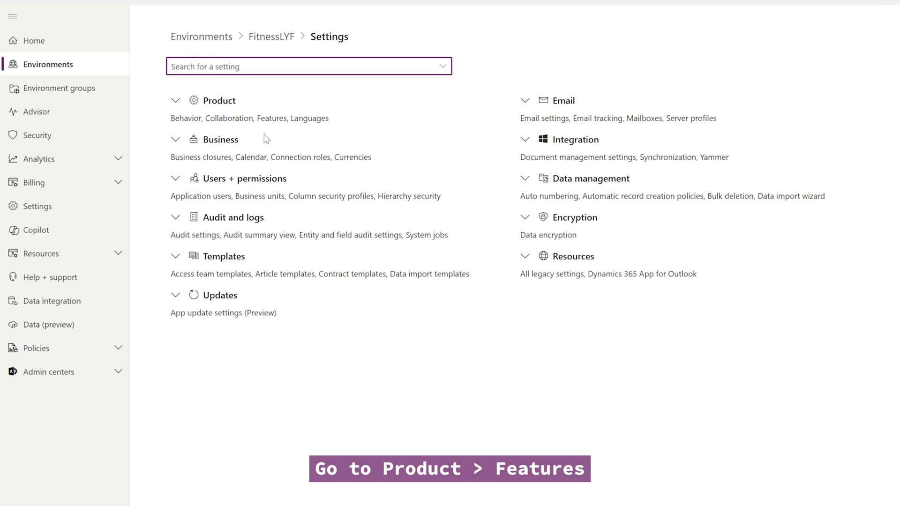
click(175, 100)
click(186, 153)
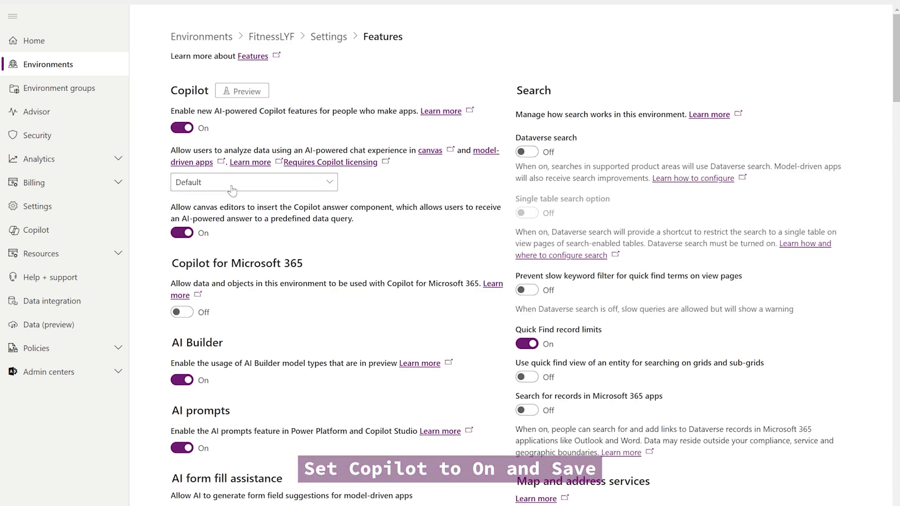
click(253, 182)
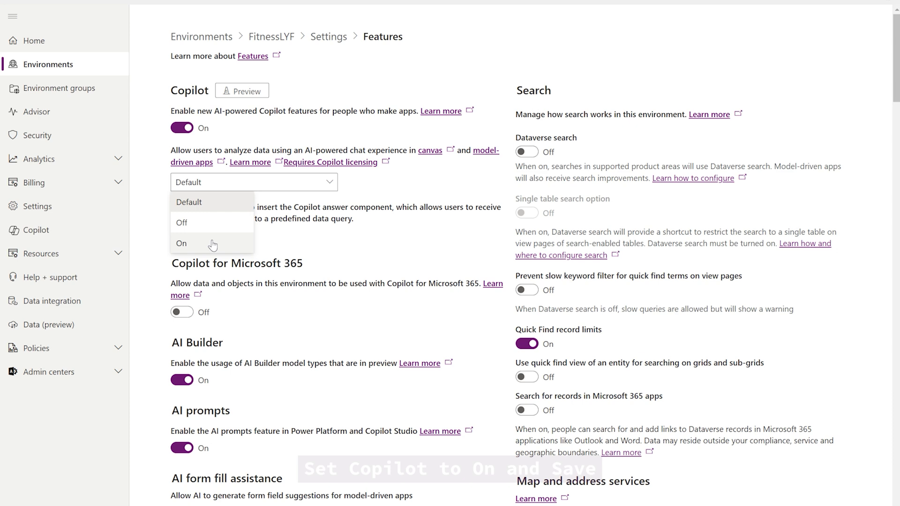
click(211, 243)
scroll(551, 296, down, 15)
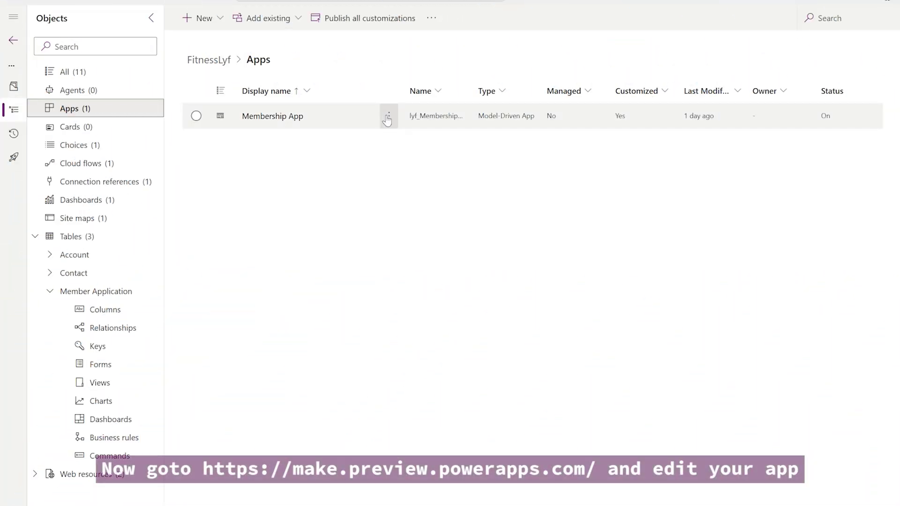
Step: Edit the Membership App and launch its copilot configuration in Copilot Studio
click(389, 115)
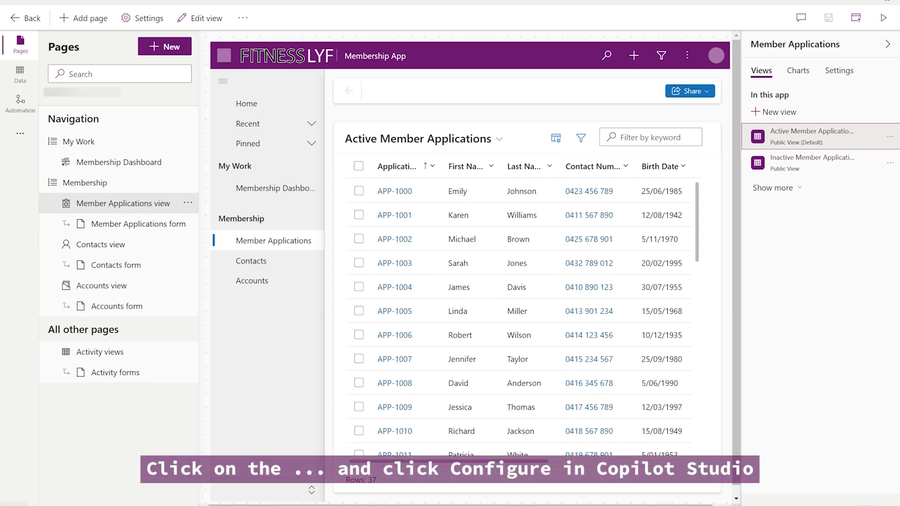
click(20, 133)
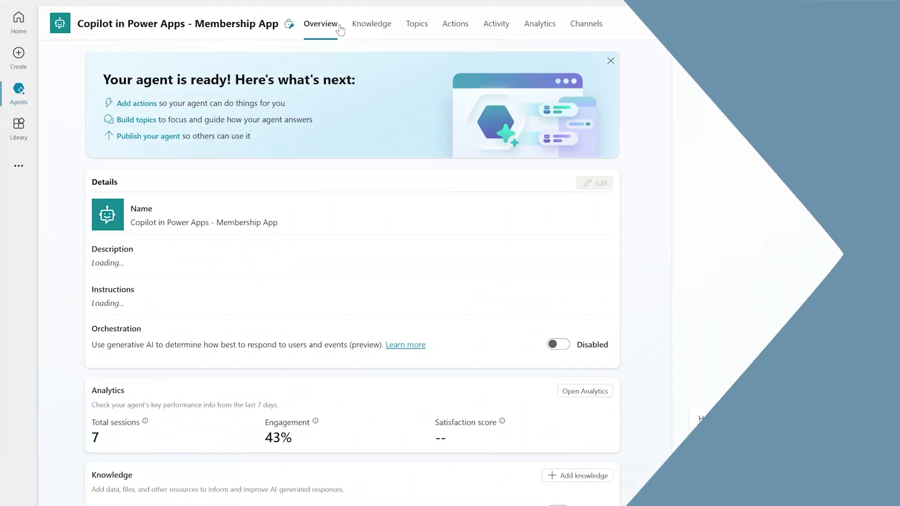
Step: Review the agent's Knowledge sources, then sort its Topics by Last modified
click(371, 23)
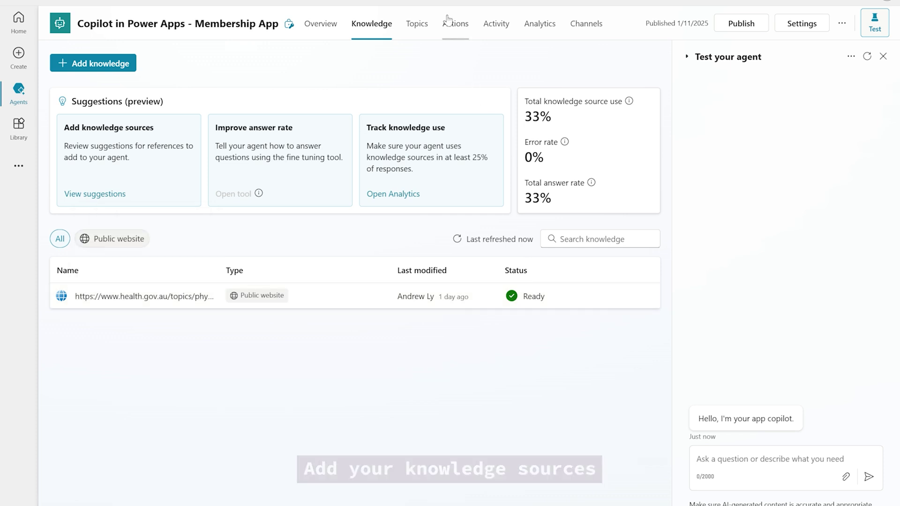
click(416, 23)
click(416, 121)
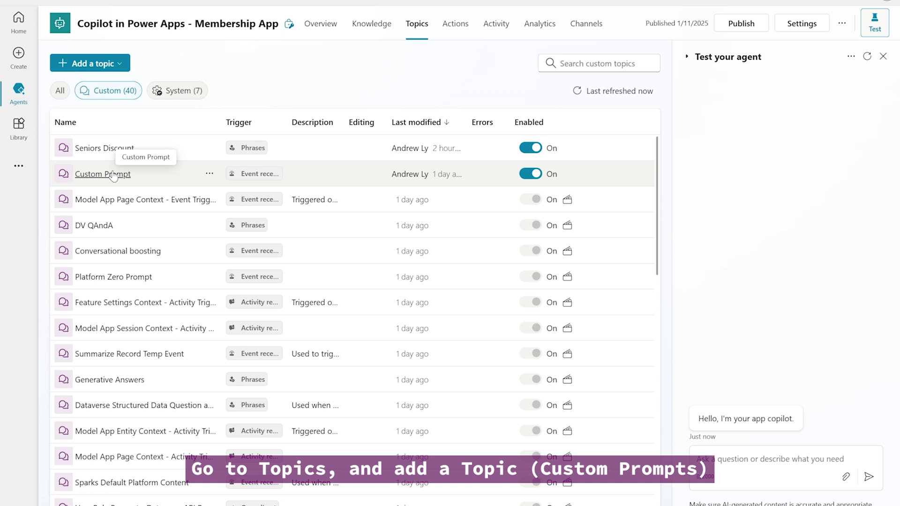
Step: Open the Custom Prompt topic's details and view it in the code editor
click(209, 174)
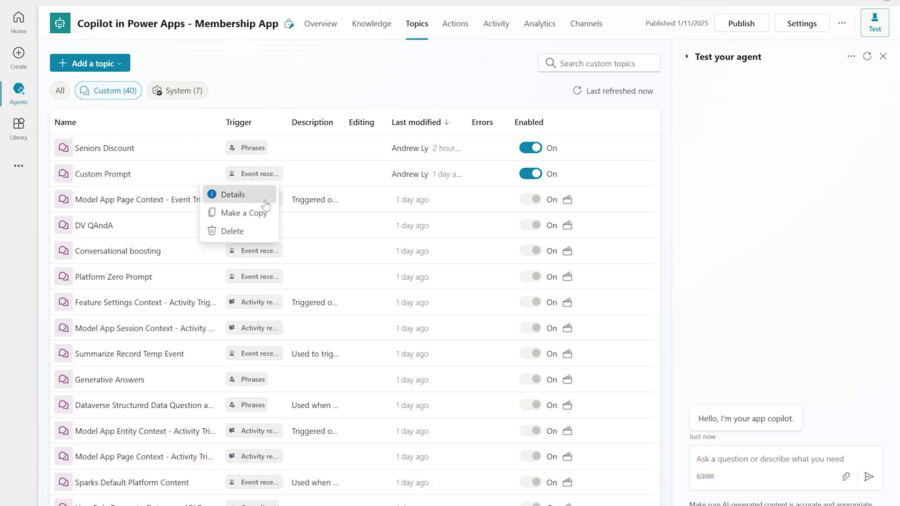
click(230, 192)
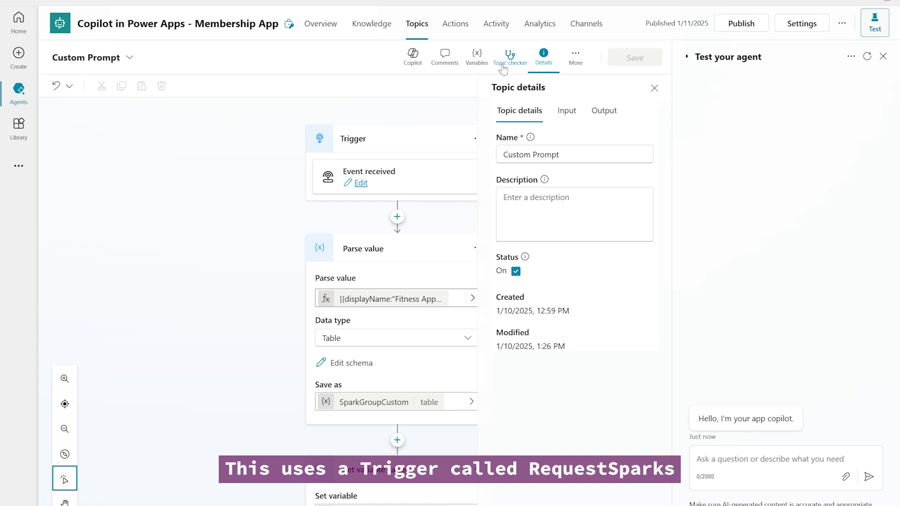
click(575, 56)
click(594, 104)
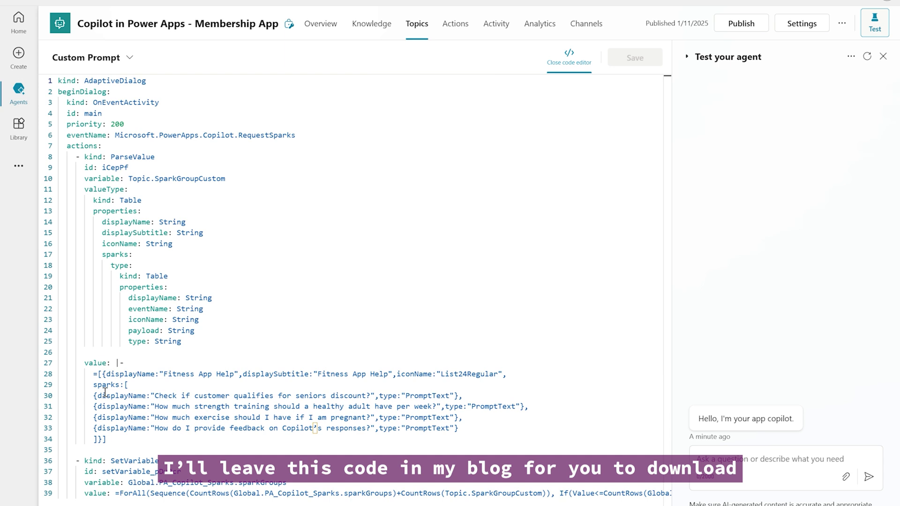
Step: Highlight the prompt group's name, icon and four custom prompt entries in the YAML
drag(94, 374, 480, 380)
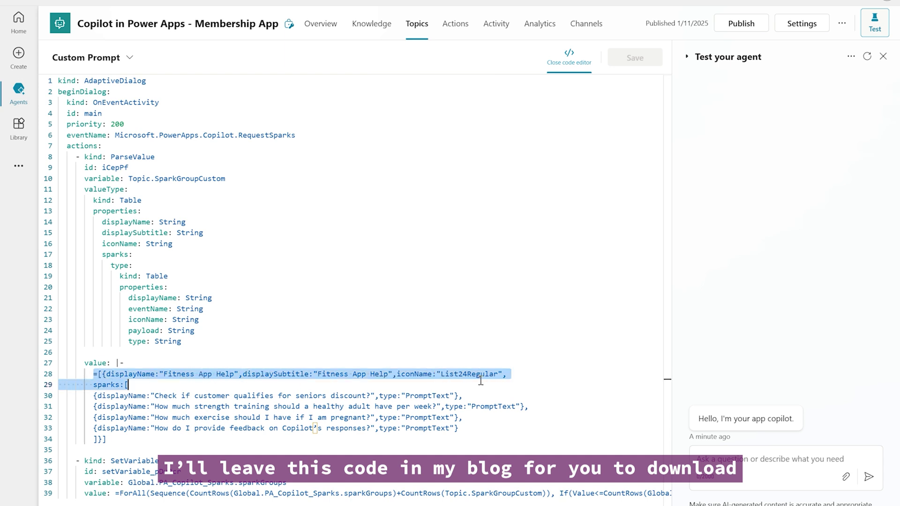
drag(94, 395, 465, 432)
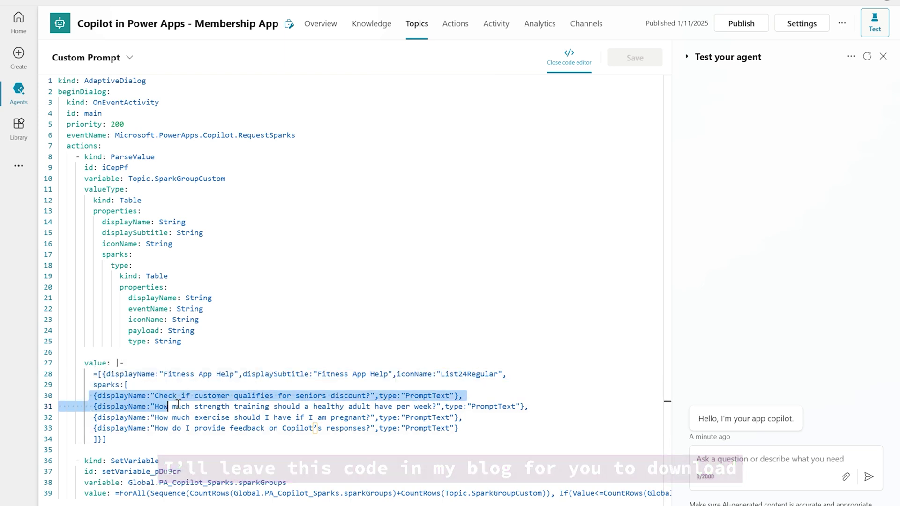
click(477, 441)
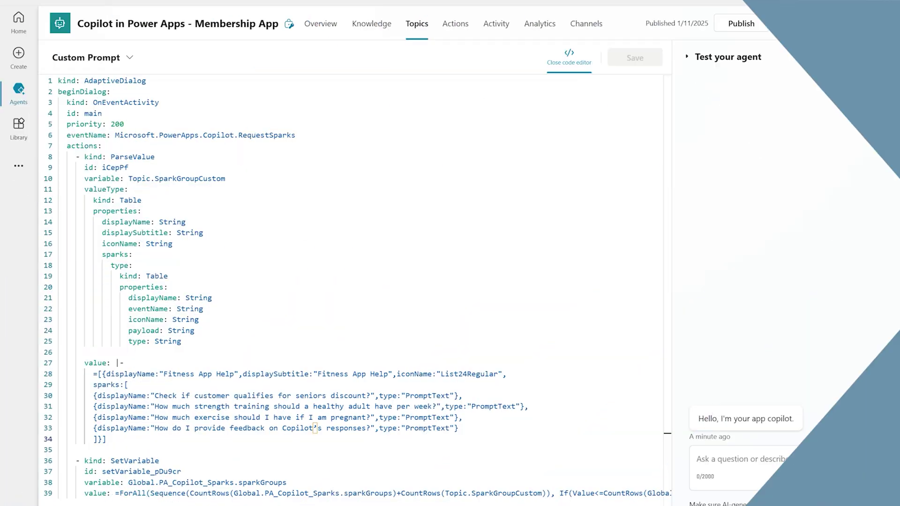
click(418, 23)
Step: Open Seniors Discount, inspect its page-context record ID formula unchanged, then view the code
click(416, 122)
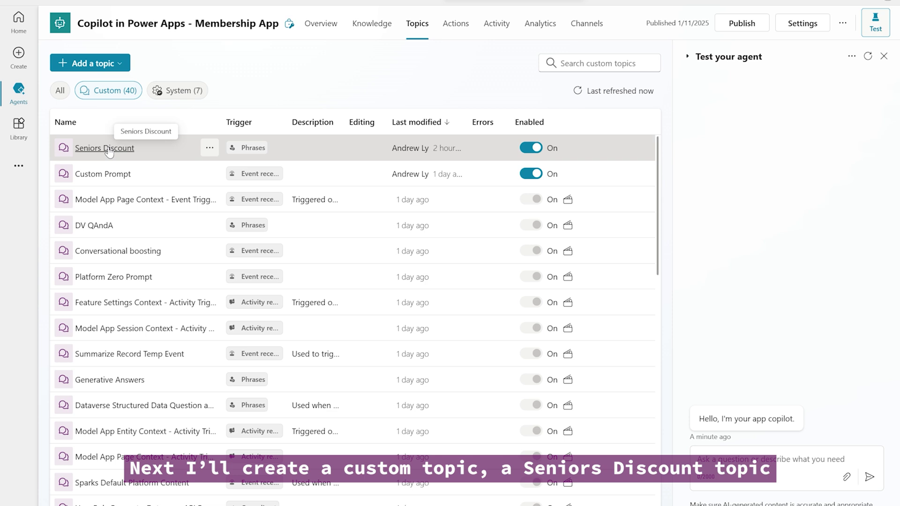
click(104, 148)
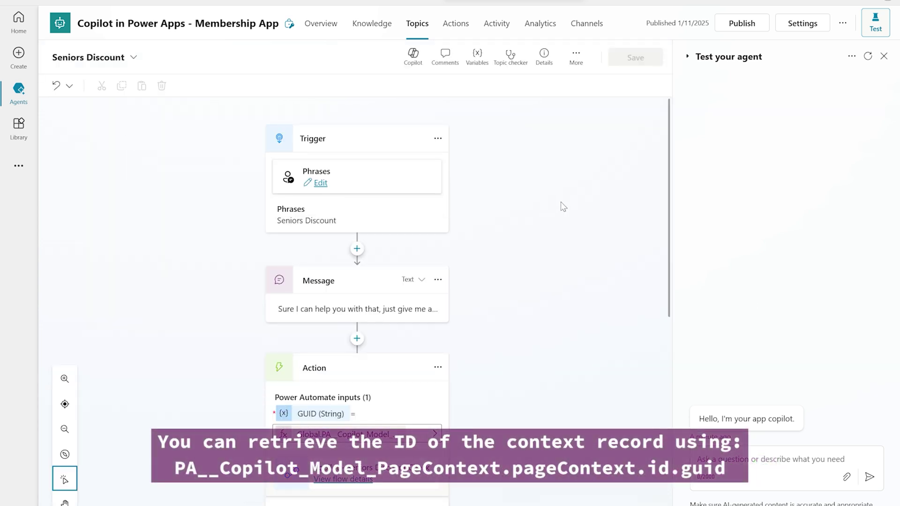
scroll(492, 281, down, 2)
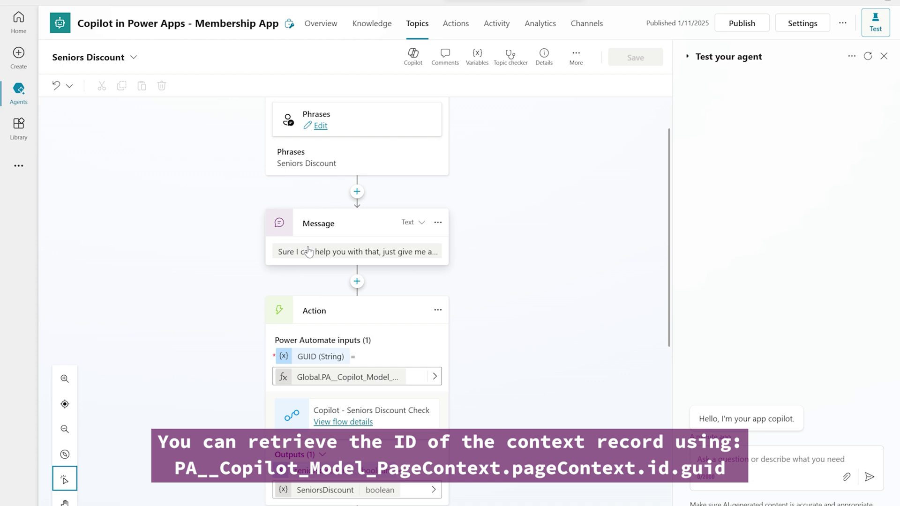
scroll(416, 362, down, 2)
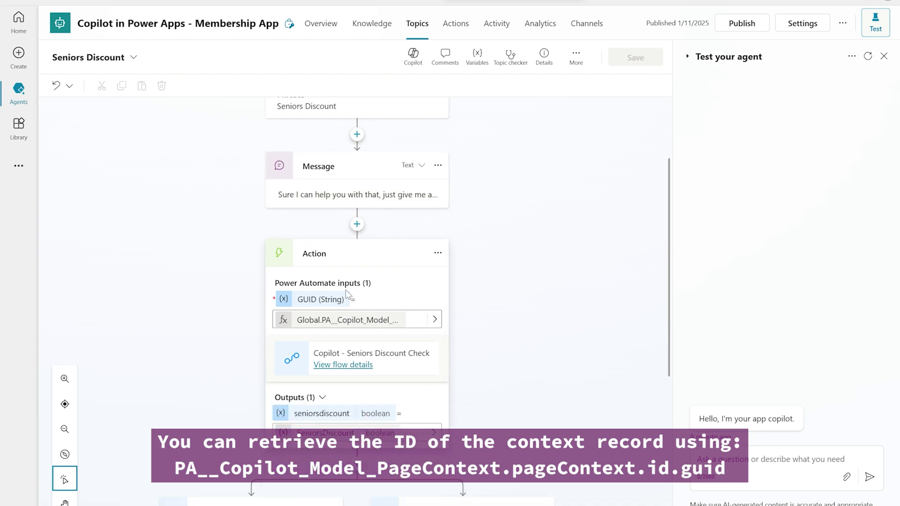
click(331, 301)
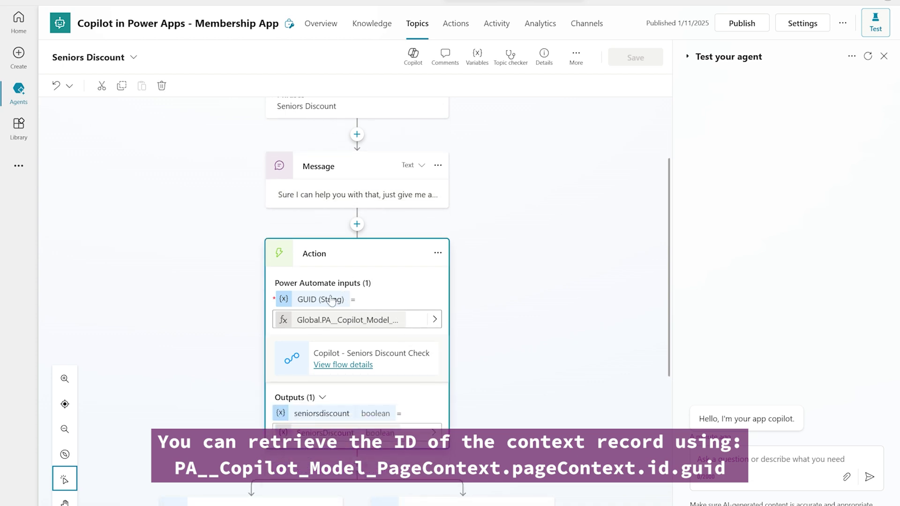
click(394, 323)
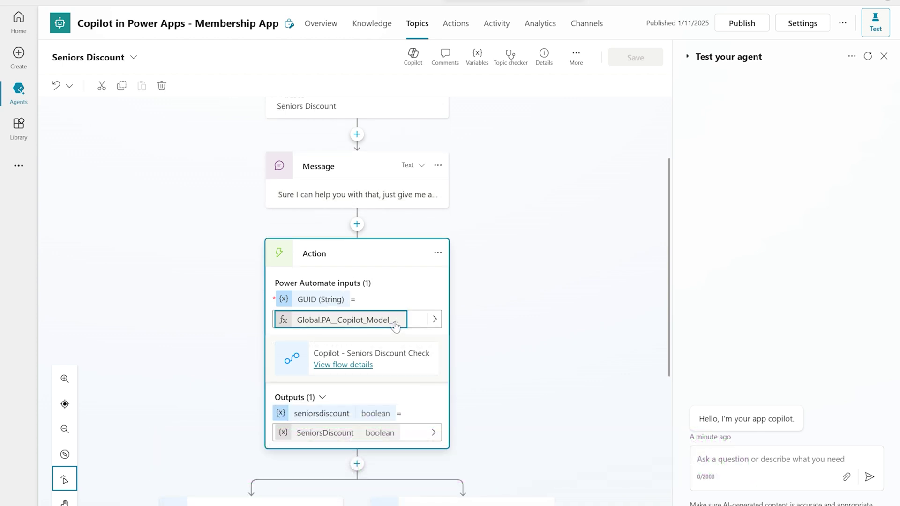
click(434, 320)
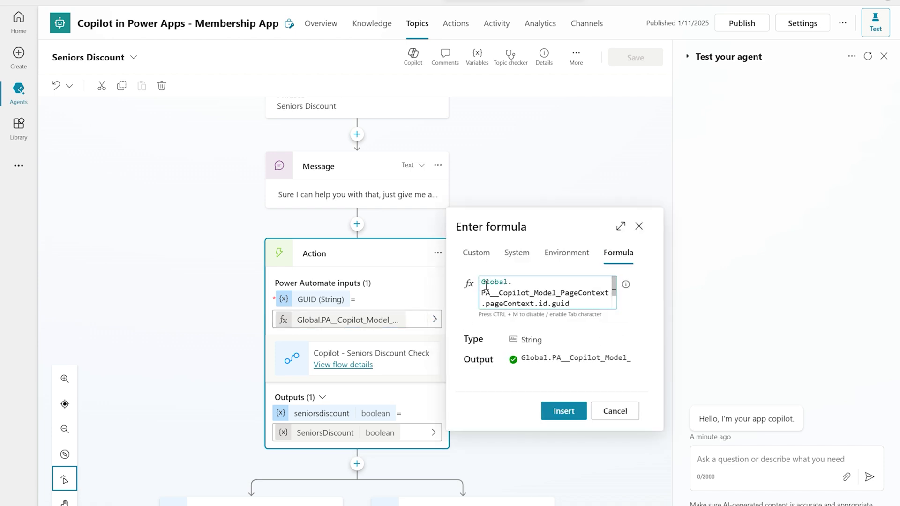
drag(483, 293, 589, 301)
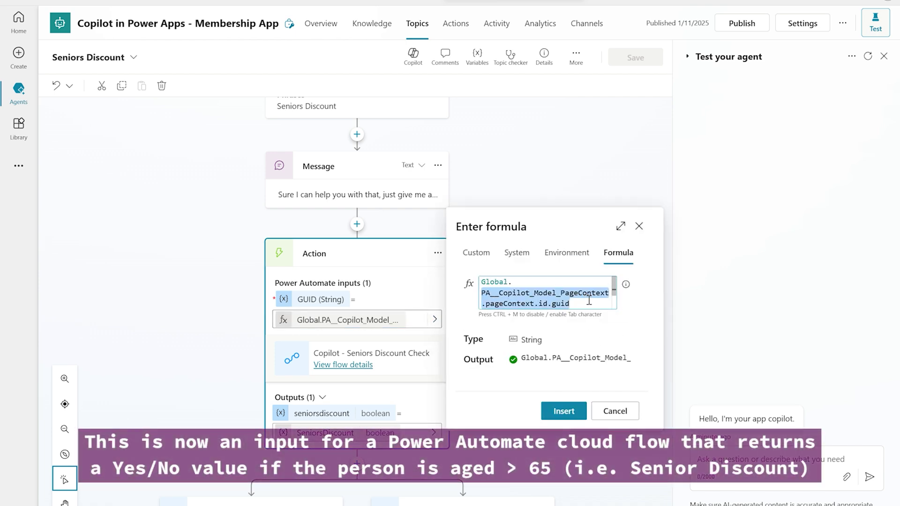
click(614, 411)
scroll(487, 380, down, 3)
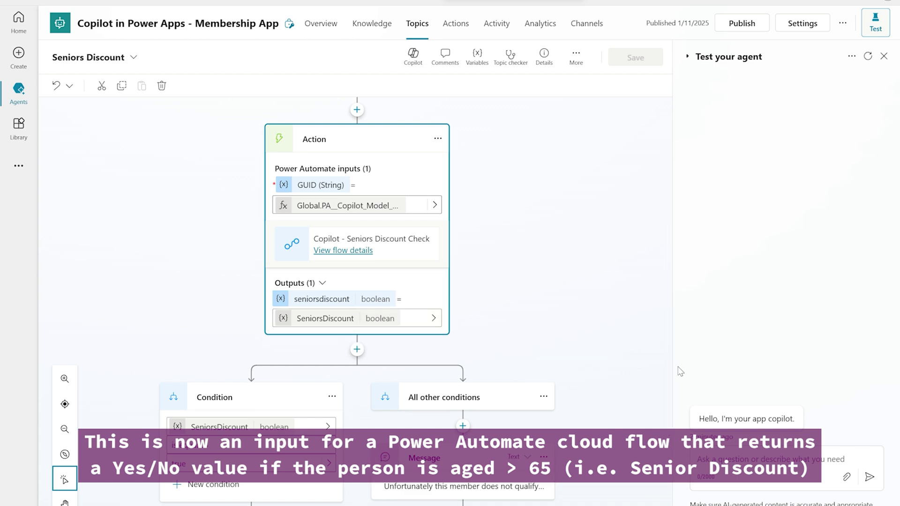
scroll(642, 345, down, 3)
scroll(643, 344, down, 2)
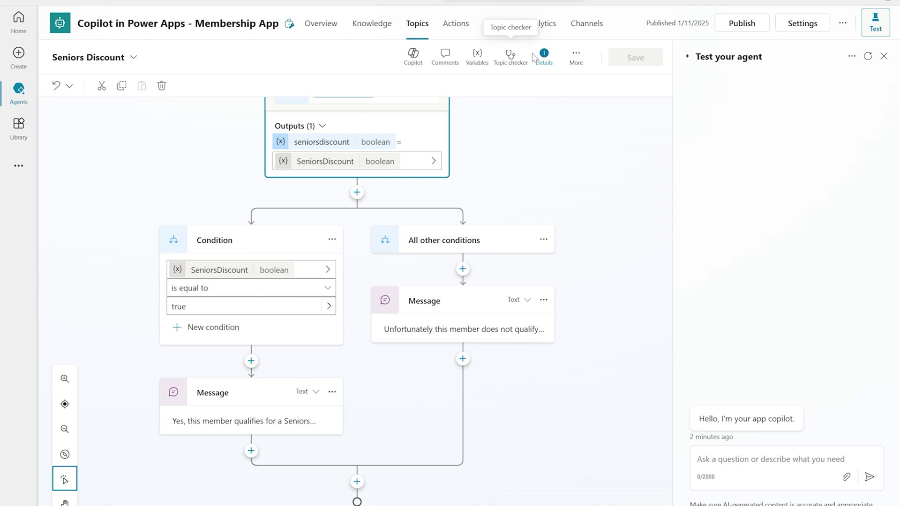
click(576, 56)
click(603, 103)
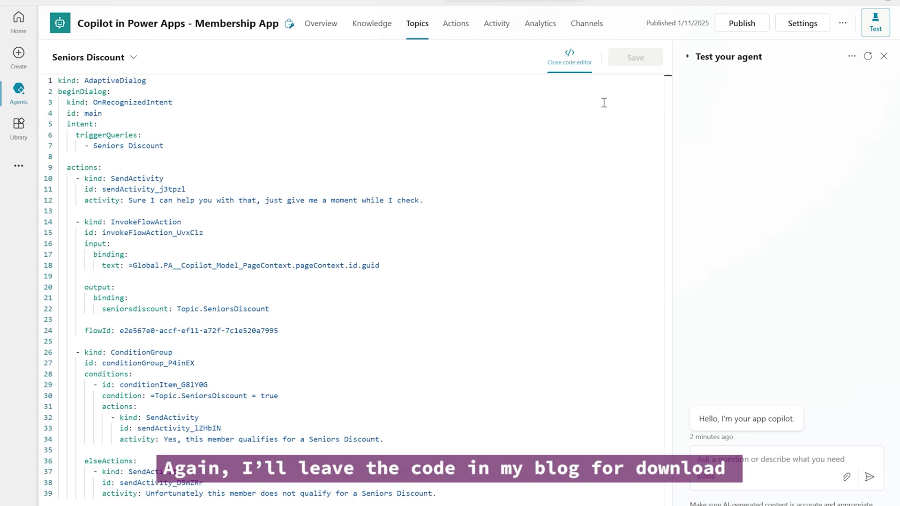
Step: Close the code editor to return to the Seniors Discount visual flow
click(569, 57)
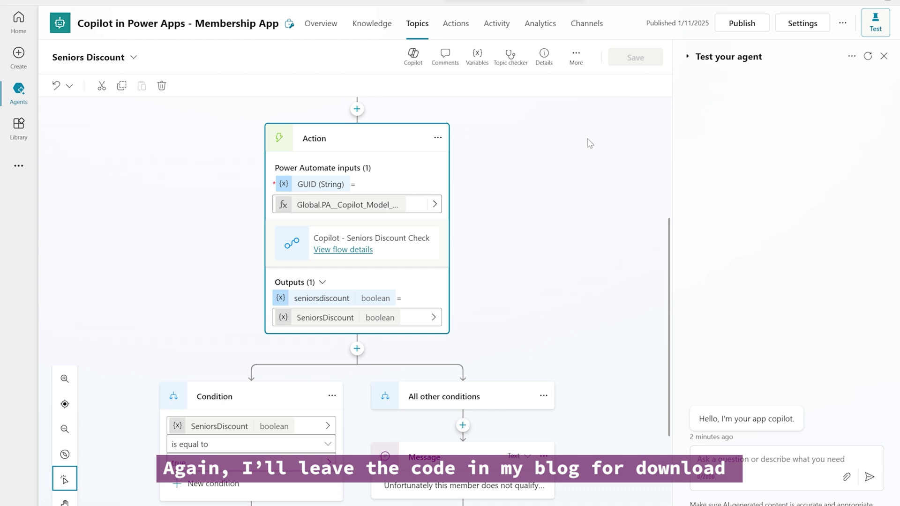
scroll(588, 137, down, 5)
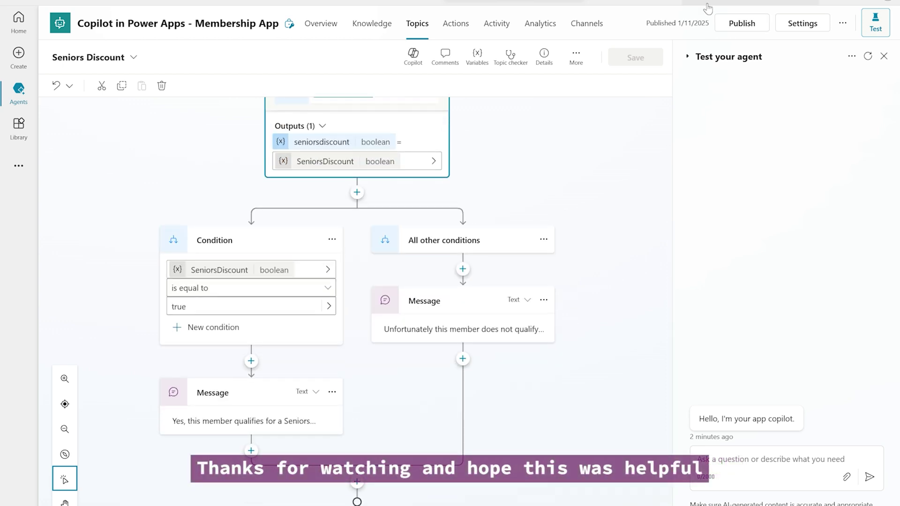